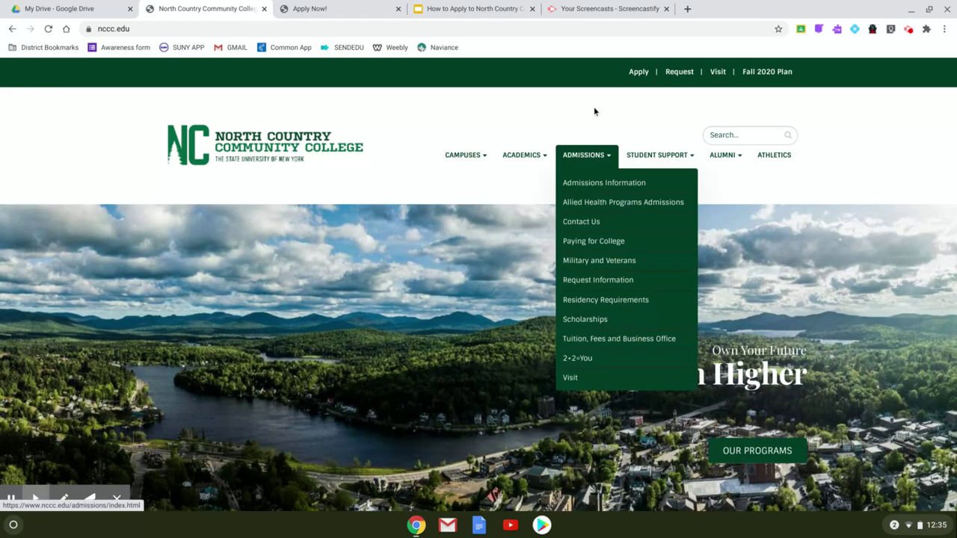
Go to the Apply page and start a free application to reach Create Account Step 1
{"action": "left_click", "coordinate": [641, 74]}
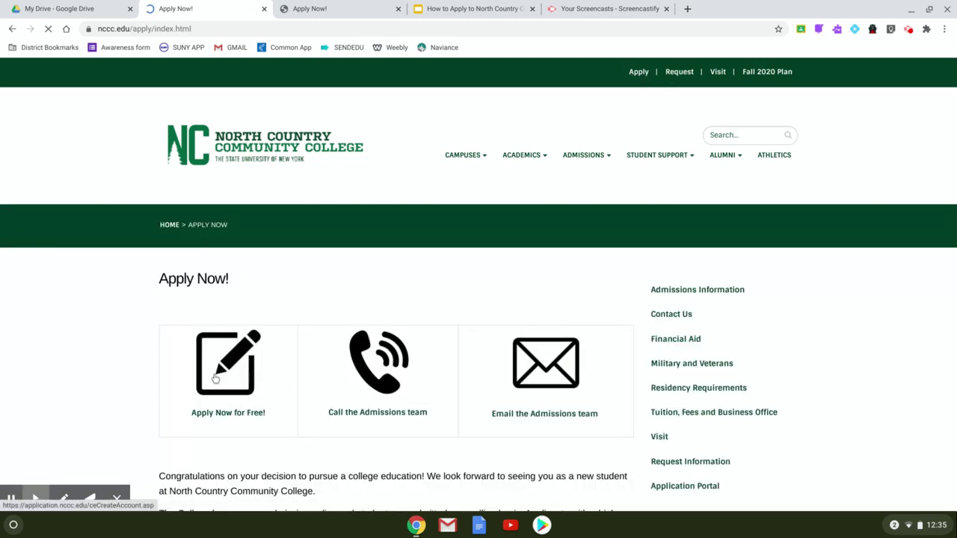
{"action": "left_click", "coordinate": [217, 361]}
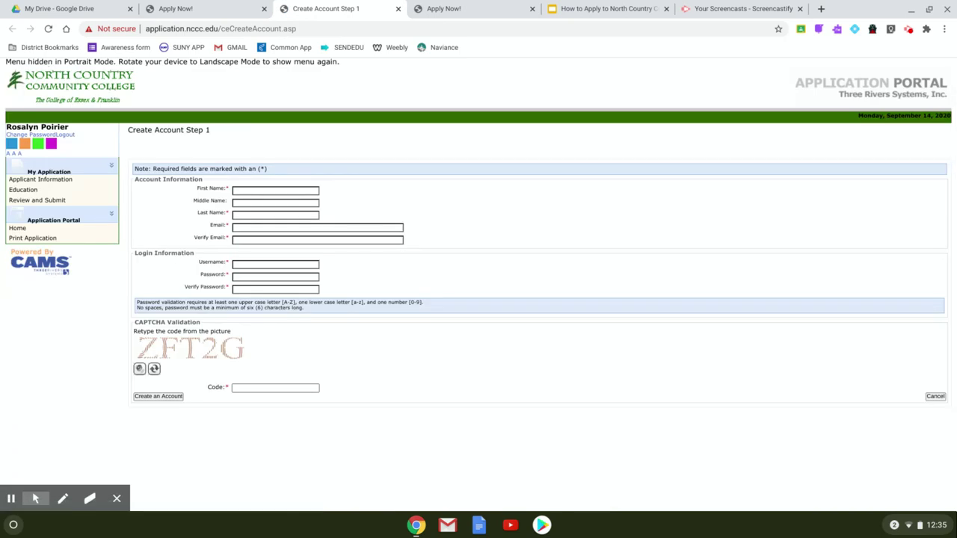
Autofill the applicant's name and e-mail, then correct the domain in both e-mail fields
{"action": "left_click", "coordinate": [245, 190]}
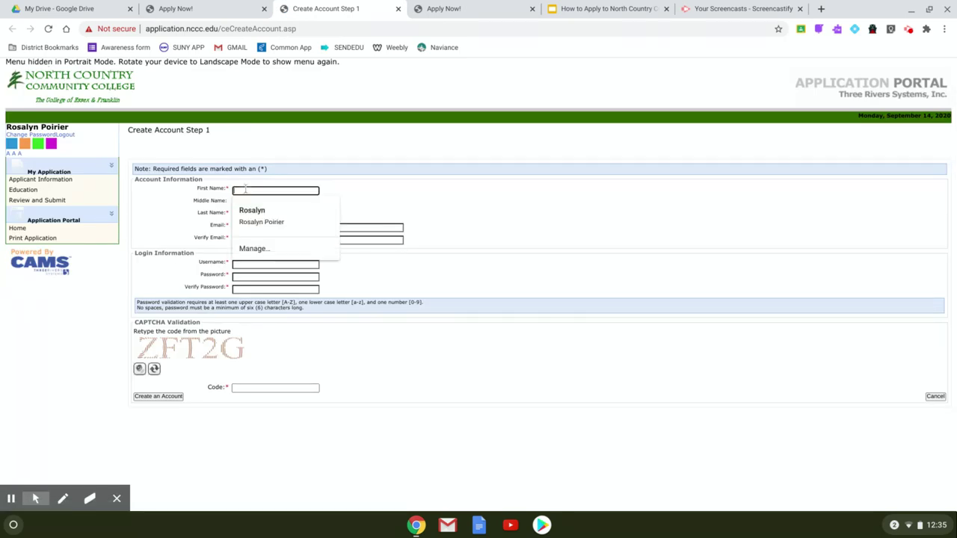
{"action": "left_click", "coordinate": [260, 217]}
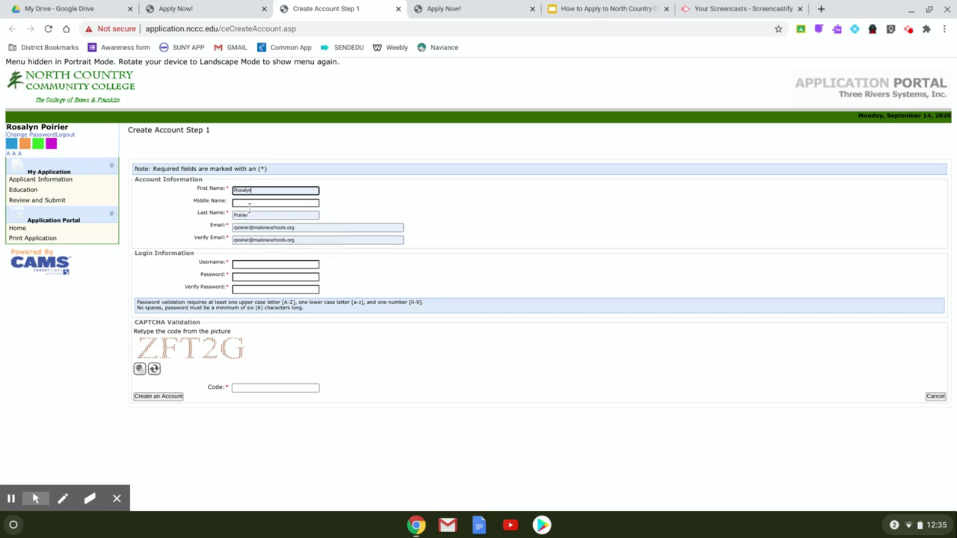
{"action": "left_click", "coordinate": [303, 228]}
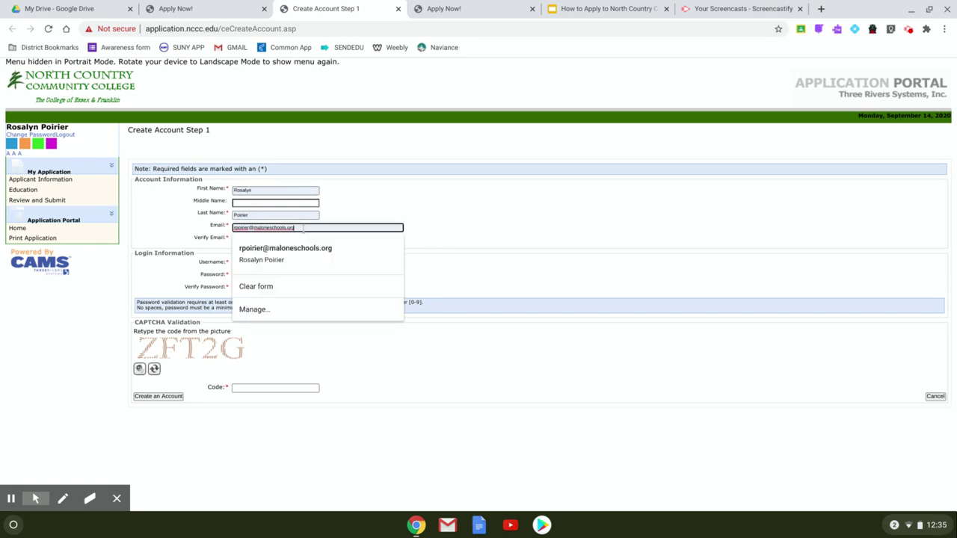
{"action": "key", "text": "BackSpace"}
{"action": "key", "text": "BackSpace"}
{"action": "key", "text": "BackSpace"}
{"action": "key", "text": "BackSpace"}
{"action": "key", "text": "BackSpace"}
{"action": "key", "text": "BackSpace"}
{"action": "key", "text": "BackSpace"}
{"action": "type", "text": "csd.org"}
{"action": "left_click", "coordinate": [498, 267]}
{"action": "left_click", "coordinate": [306, 237]}
{"action": "key", "text": "BackSpace"}
{"action": "key", "text": "BackSpace"}
{"action": "key", "text": "BackSpace"}
{"action": "key", "text": "BackSpace"}
{"action": "key", "text": "BackSpace"}
{"action": "key", "text": "BackSpace"}
{"action": "key", "text": "BackSpace"}
{"action": "key", "text": "BackSpace"}
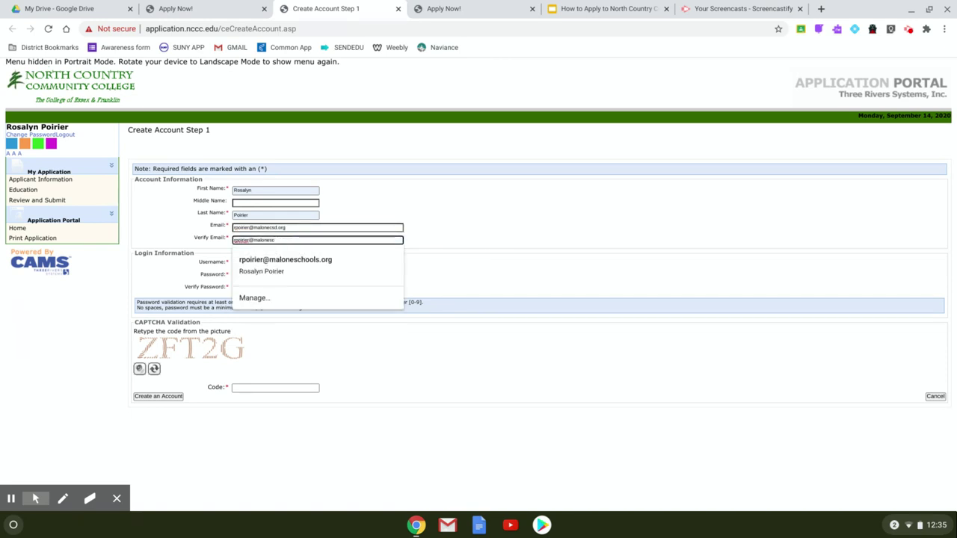
{"action": "key", "text": "BackSpace"}
{"action": "key", "text": "BackSpace"}
{"action": "type", "text": "csd.org"}
{"action": "left_click", "coordinate": [459, 342]}
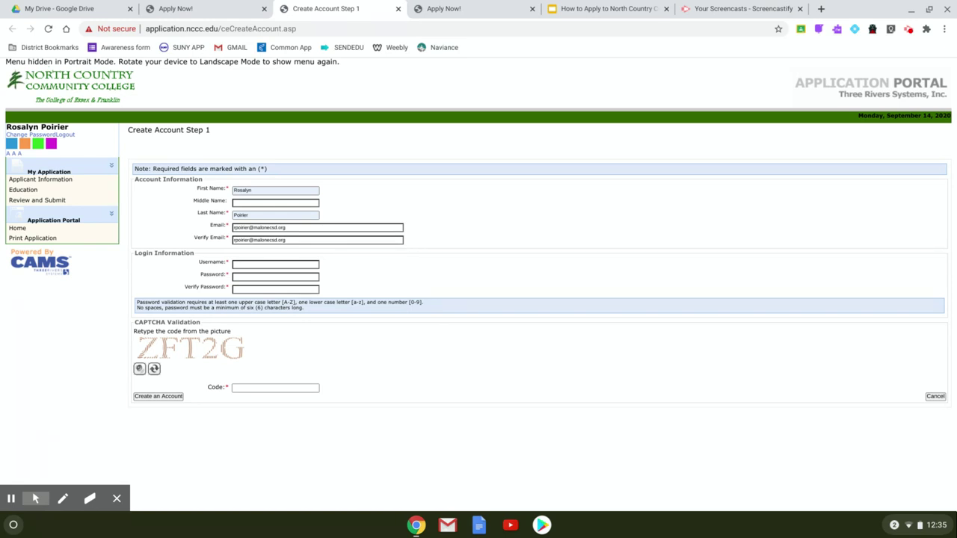
Enter the username, the password twice and the CAPTCHA code, then create the account
{"action": "left_click", "coordinate": [303, 264]}
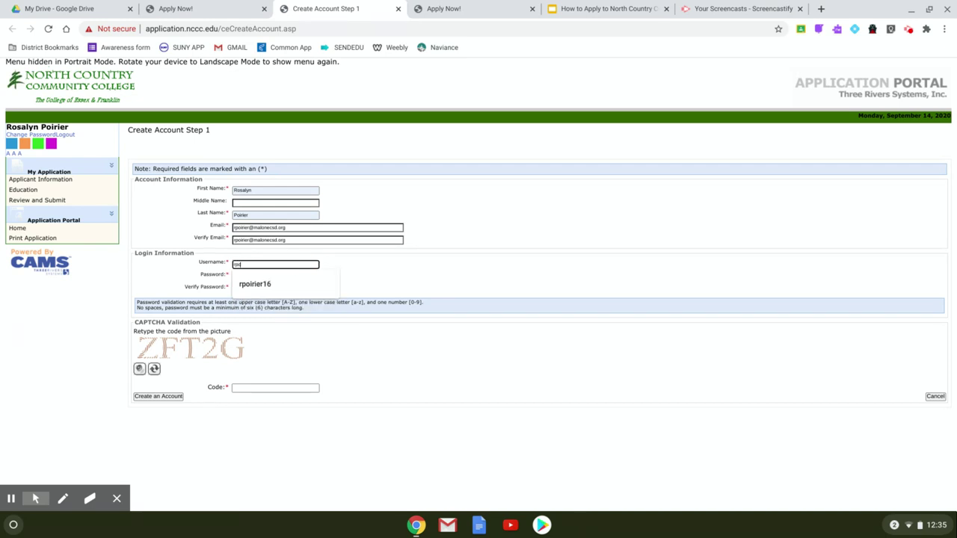
{"action": "left_click", "coordinate": [453, 320]}
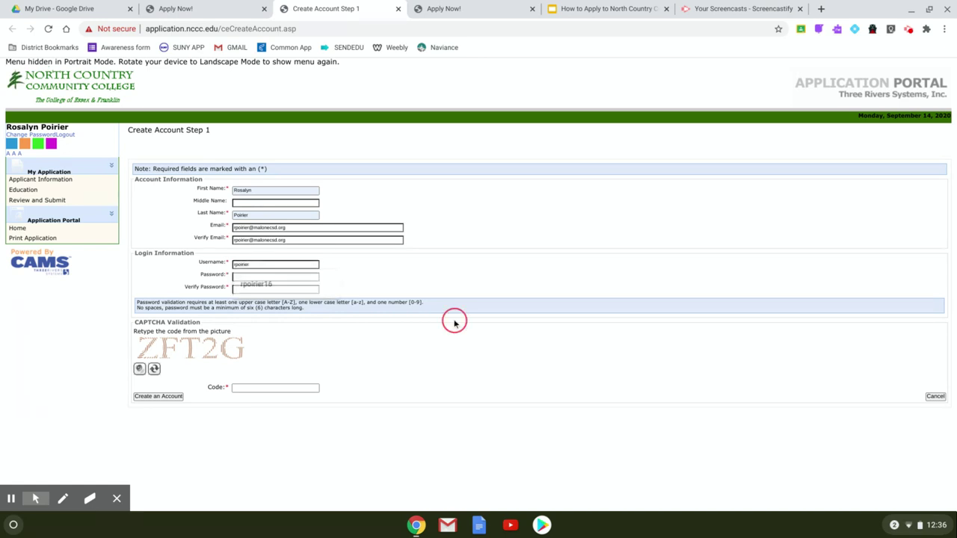
{"action": "left_click", "coordinate": [312, 276]}
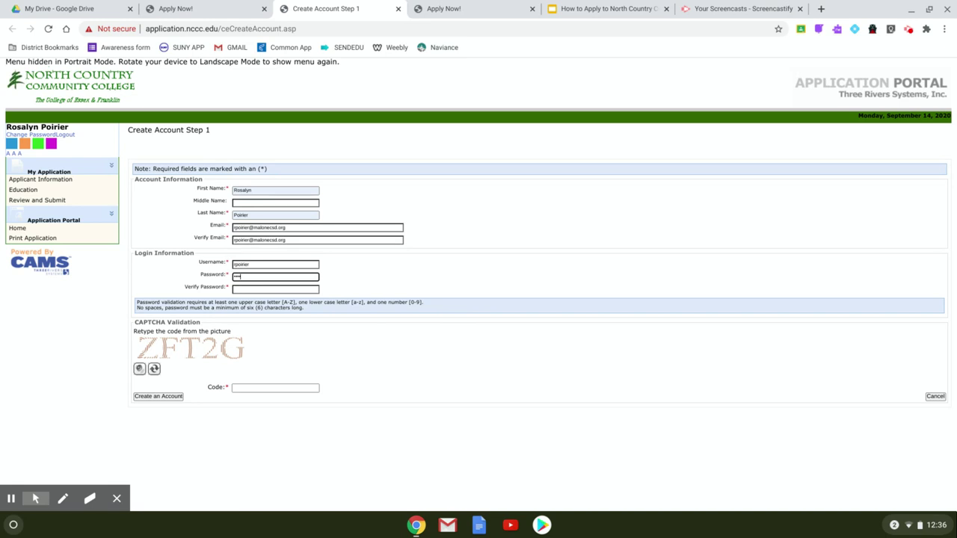
{"action": "key", "text": "BackSpace"}
{"action": "key", "text": "BackSpace"}
{"action": "key", "text": "BackSpace"}
{"action": "key", "text": "BackSpace"}
{"action": "type", "text": "******"}
{"action": "left_click", "coordinate": [311, 289]}
{"action": "type", "text": "*****"}
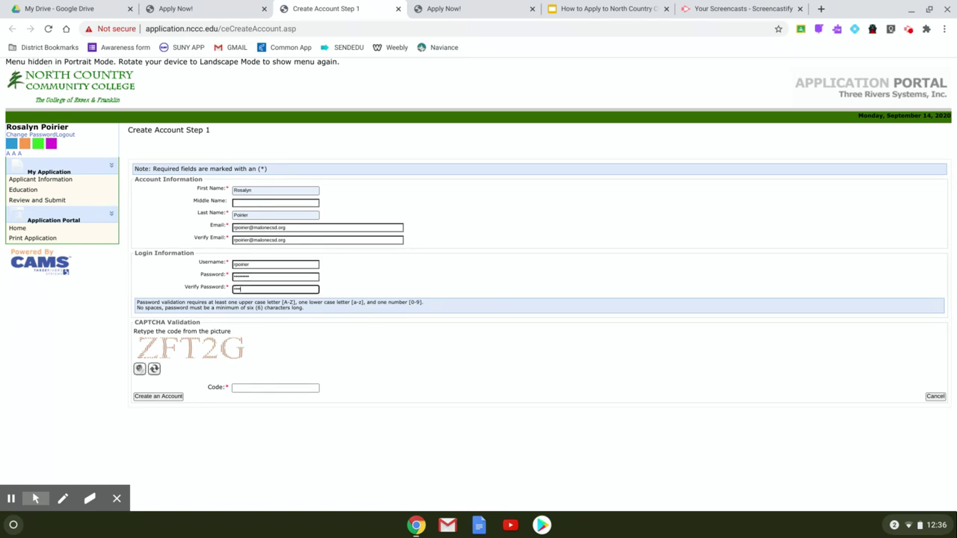
{"action": "type", "text": "***"}
{"action": "left_click", "coordinate": [295, 386]}
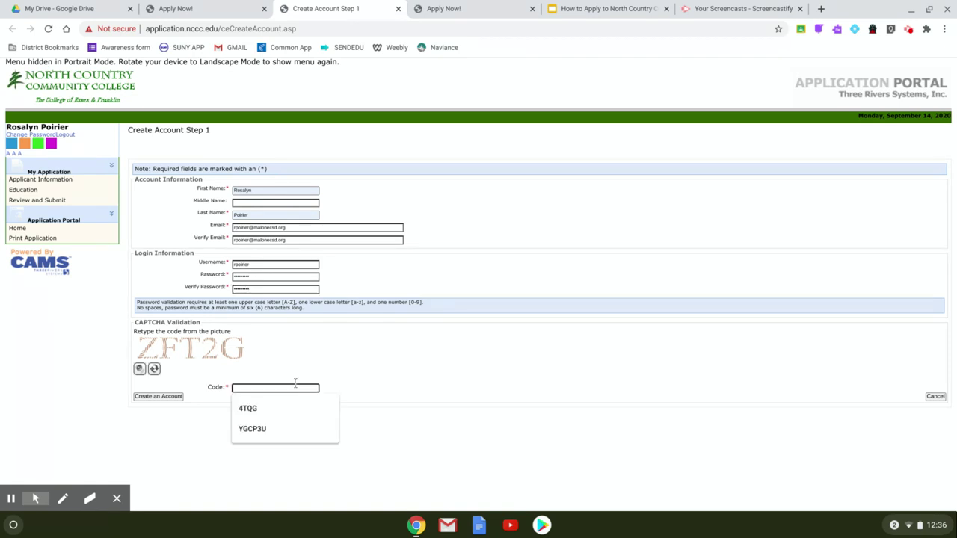
{"action": "type", "text": "ZFT2G"}
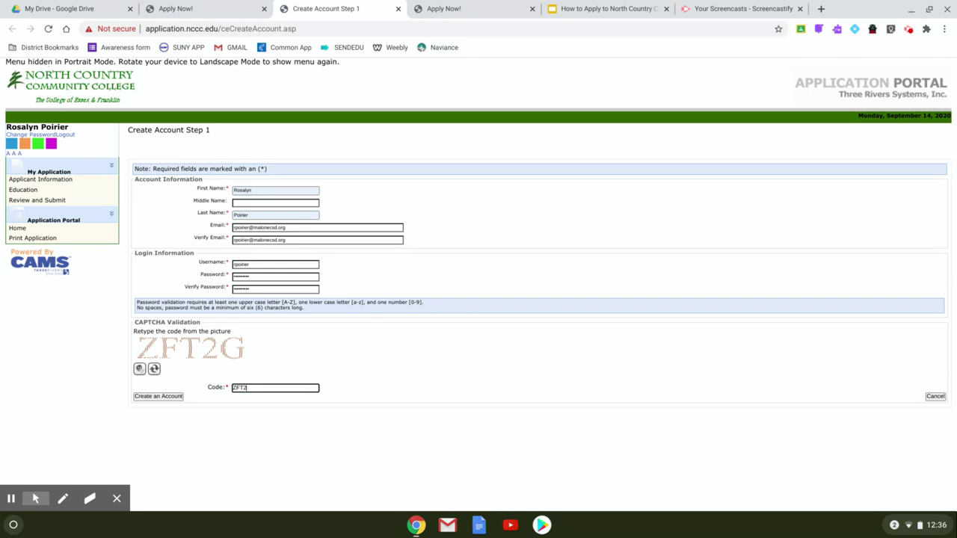
{"action": "left_click", "coordinate": [156, 397]}
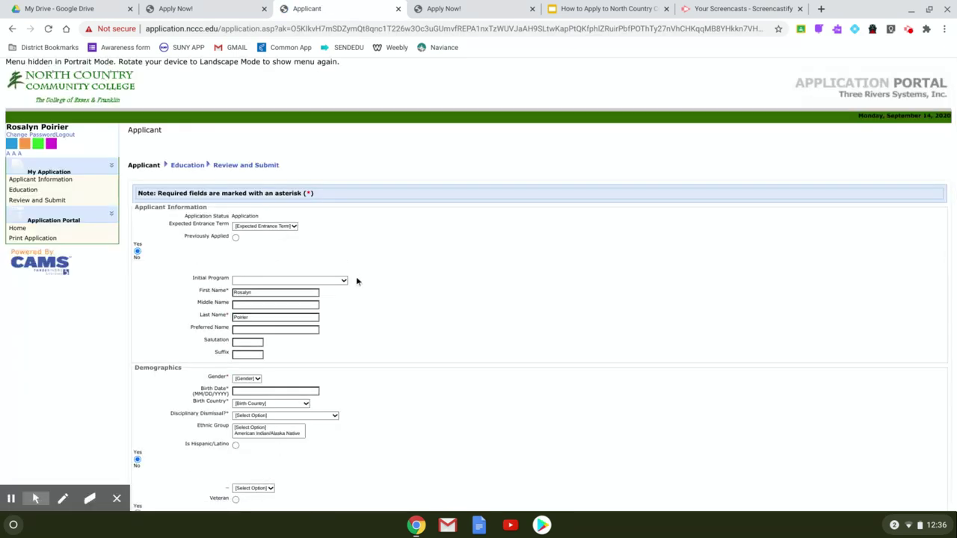
Pick FA-21 for Expected Entrance Term and Nursing (ADN/RN) for Initial Program
{"action": "scroll", "coordinate": [277, 214], "scroll_direction": "up", "scroll_amount": 3}
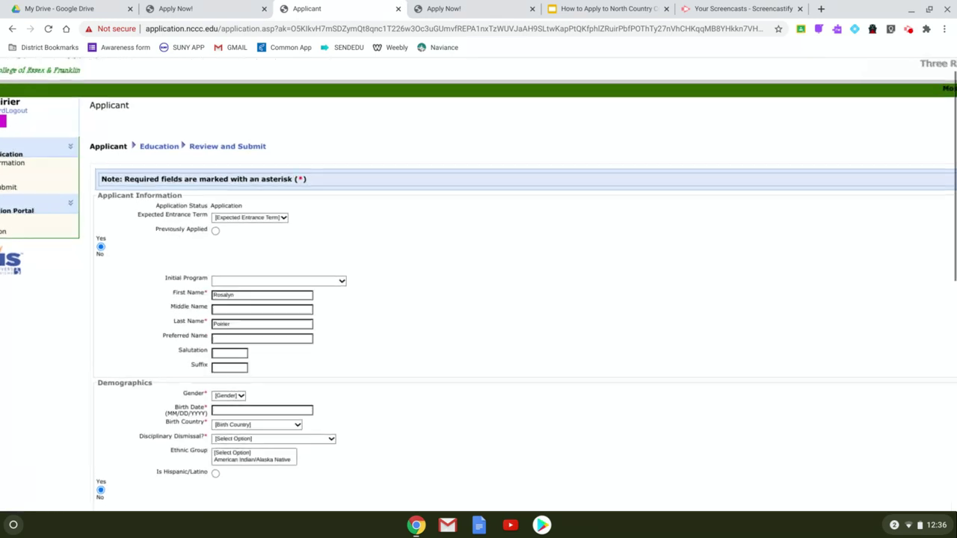
{"action": "left_click", "coordinate": [276, 212]}
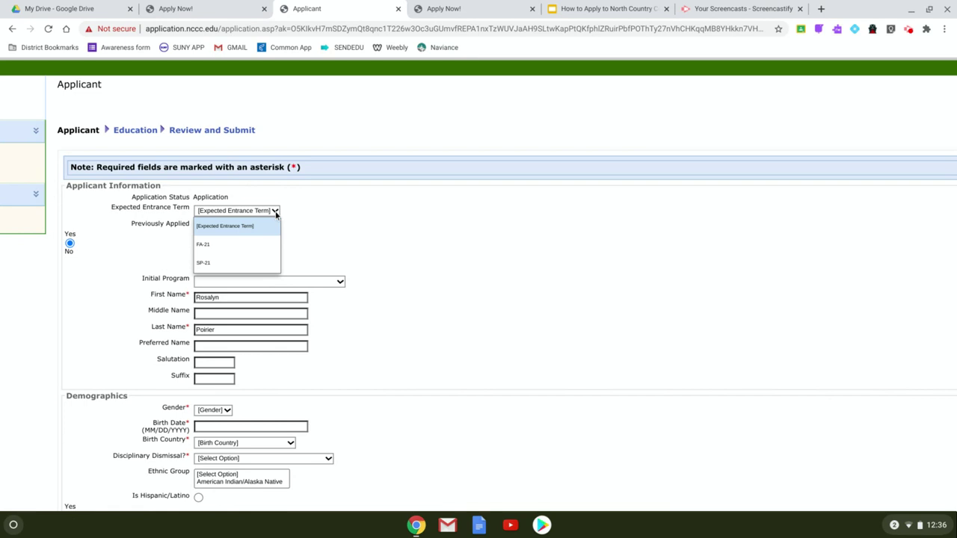
{"action": "left_click", "coordinate": [250, 244]}
{"action": "left_click", "coordinate": [248, 281]}
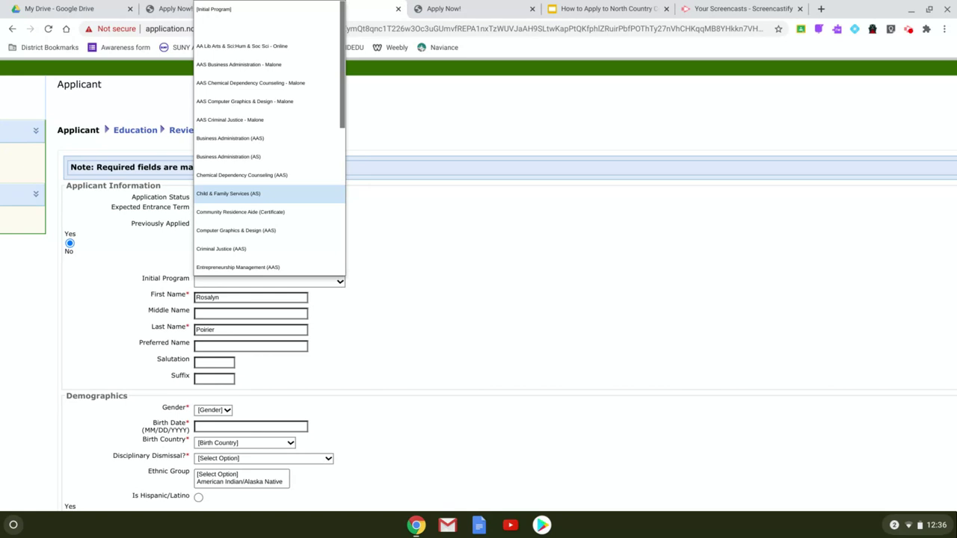
{"action": "scroll", "coordinate": [269, 134], "scroll_direction": "down", "scroll_amount": 5}
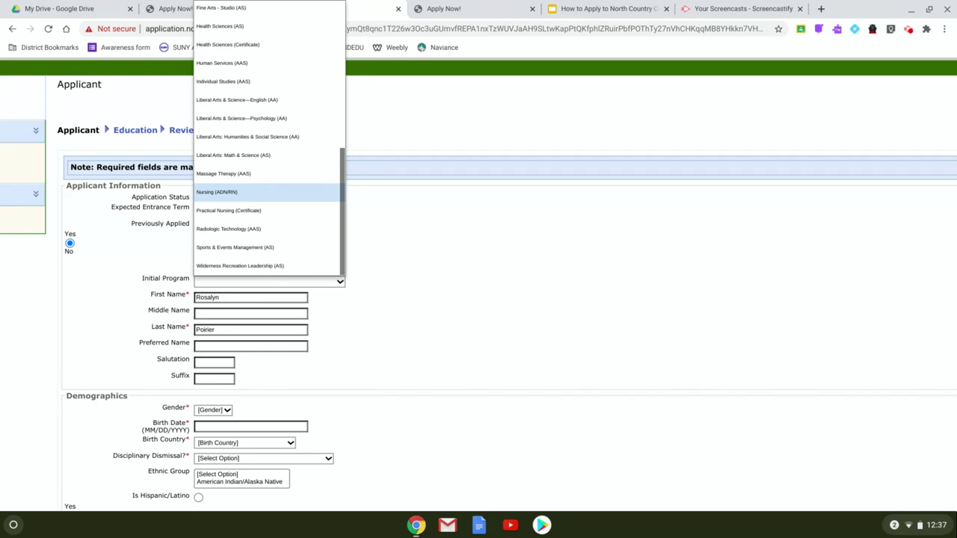
{"action": "left_click", "coordinate": [274, 196]}
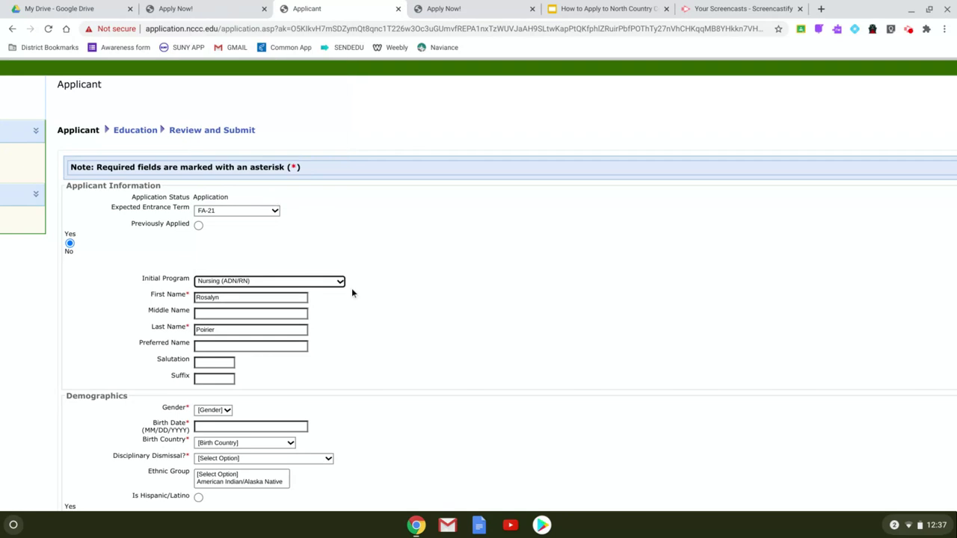
{"action": "scroll", "coordinate": [353, 293], "scroll_direction": "up", "scroll_amount": 1}
{"action": "scroll", "coordinate": [354, 295], "scroll_direction": "down", "scroll_amount": 3}
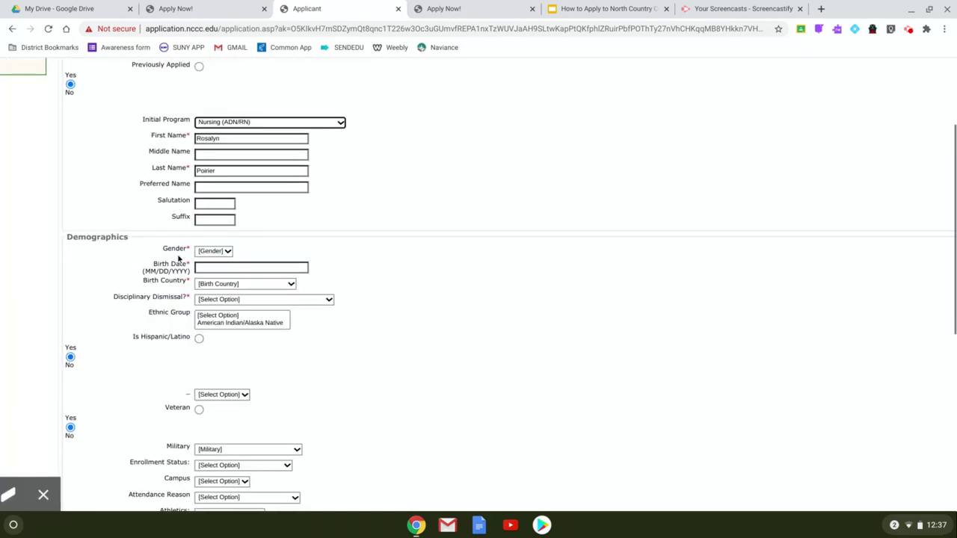
Set gender Female, enter the birth date, choose United States, and answer no to disciplinary dismissal
{"action": "left_click", "coordinate": [213, 252]}
{"action": "left_click", "coordinate": [213, 306]}
{"action": "left_click", "coordinate": [213, 267]}
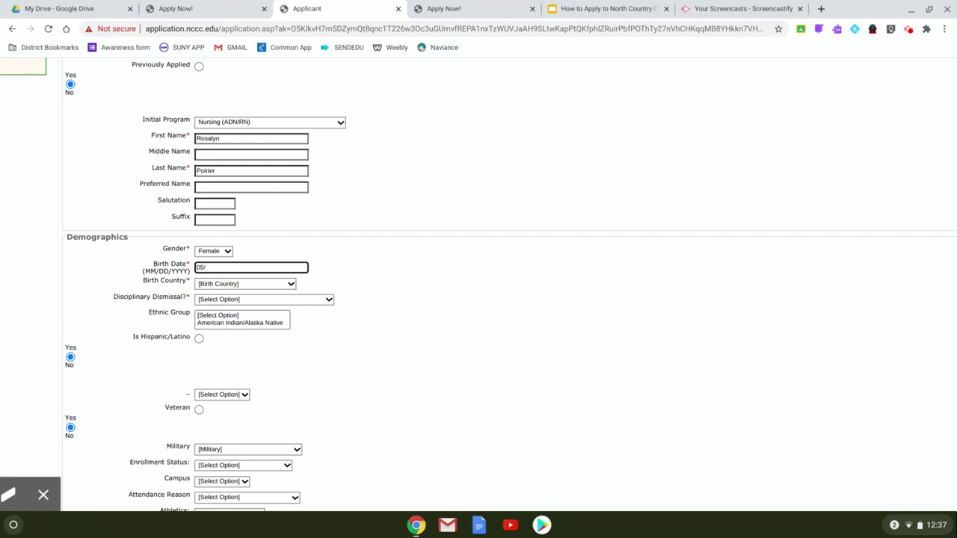
{"action": "left_click", "coordinate": [207, 285]}
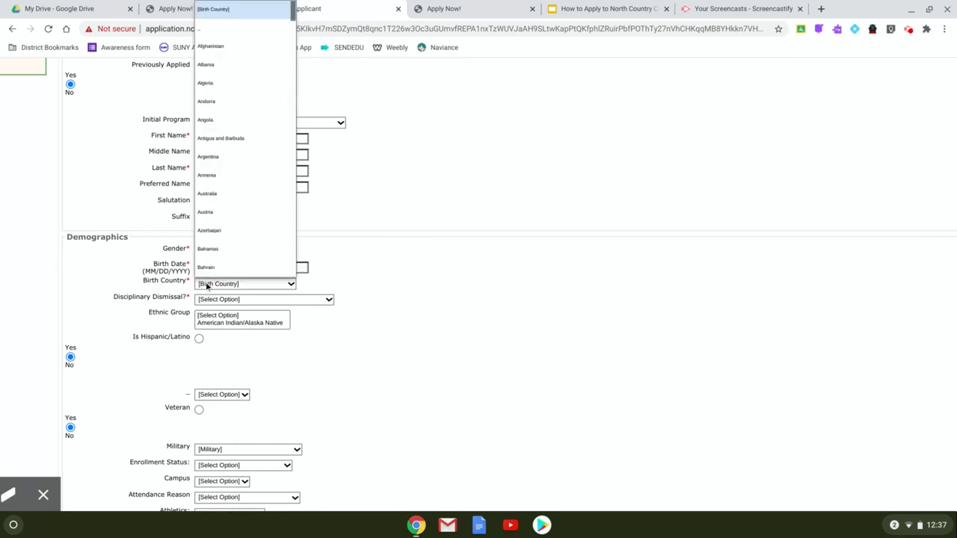
{"action": "key", "text": "u"}
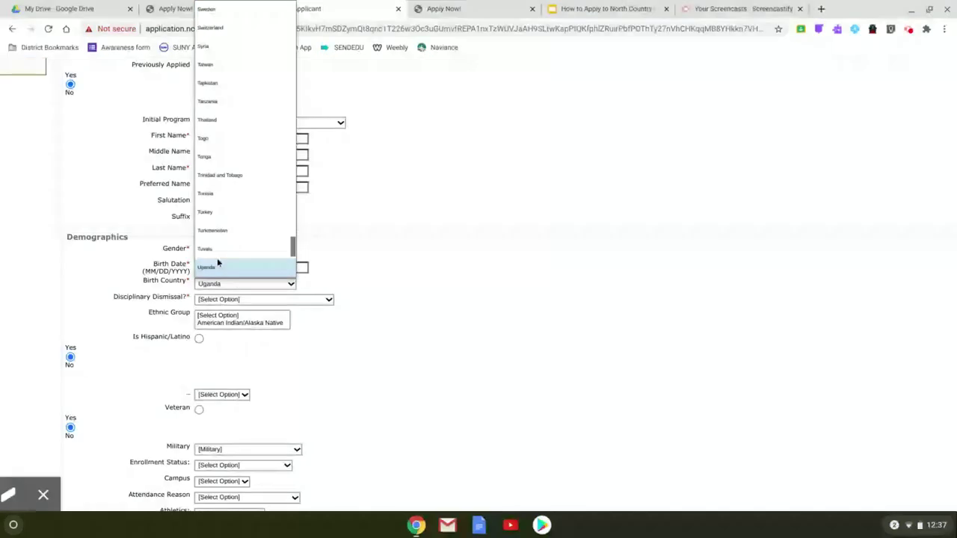
{"action": "left_click", "coordinate": [224, 275]}
{"action": "left_click", "coordinate": [229, 301]}
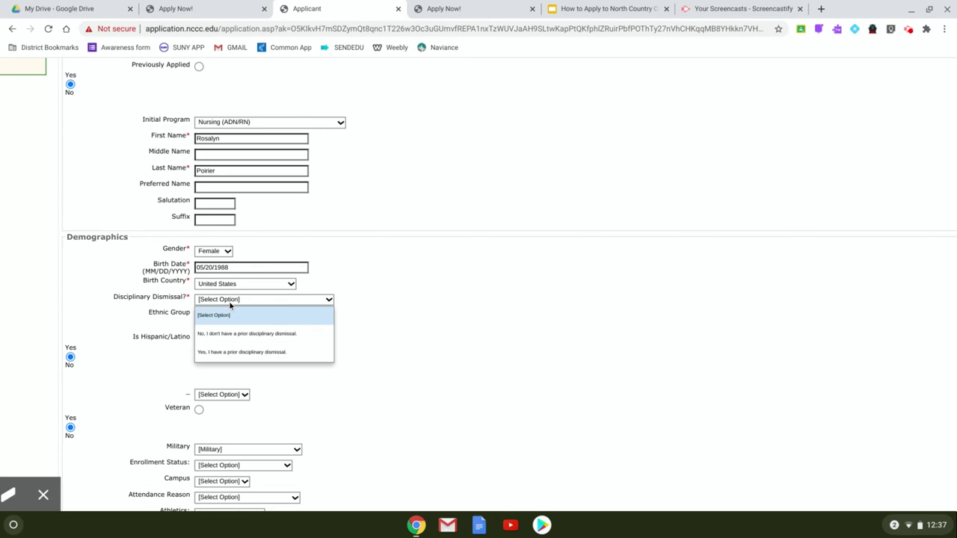
{"action": "left_click", "coordinate": [224, 332]}
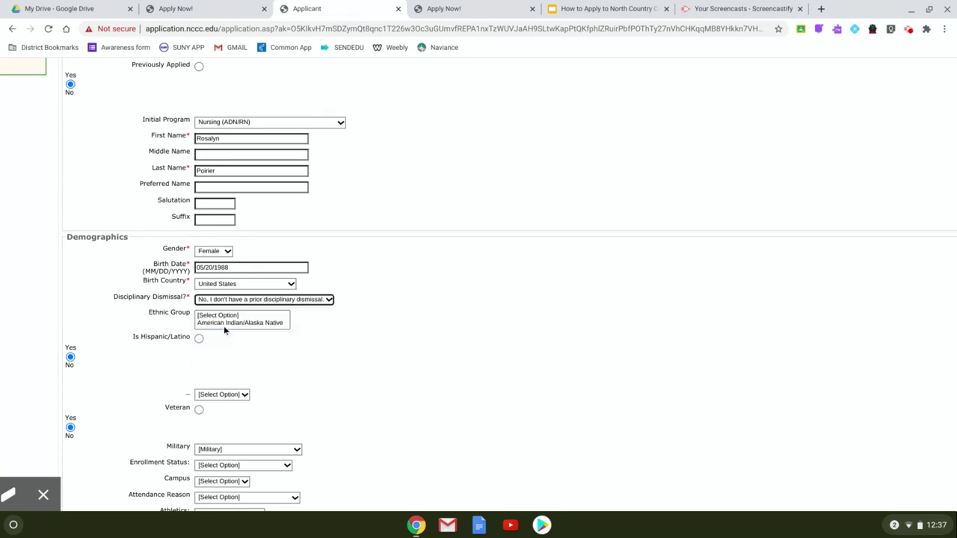
Set Enrollment Status to First Time in College and Campus to Malone, leaving attendance reason unset
{"action": "scroll", "coordinate": [290, 404], "scroll_direction": "down", "scroll_amount": 1}
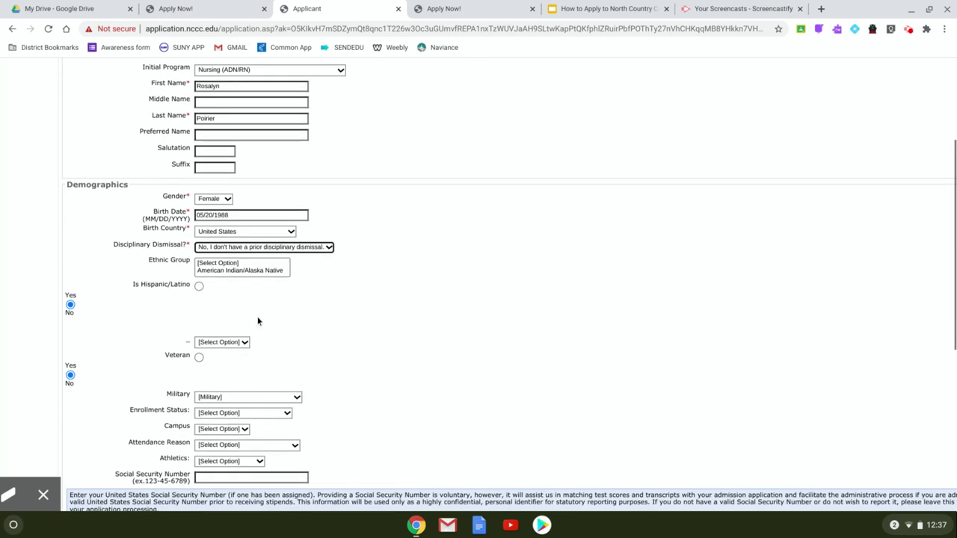
{"action": "scroll", "coordinate": [281, 275], "scroll_direction": "down", "scroll_amount": 3}
{"action": "scroll", "coordinate": [273, 278], "scroll_direction": "down", "scroll_amount": 2}
{"action": "scroll", "coordinate": [372, 285], "scroll_direction": "down", "scroll_amount": 2}
{"action": "scroll", "coordinate": [372, 287], "scroll_direction": "down", "scroll_amount": 1}
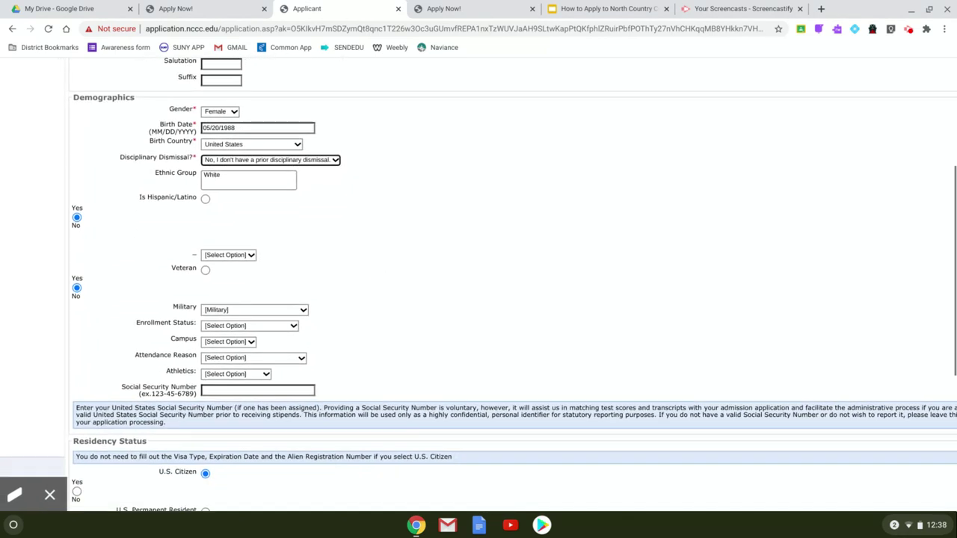
{"action": "left_click", "coordinate": [263, 326]}
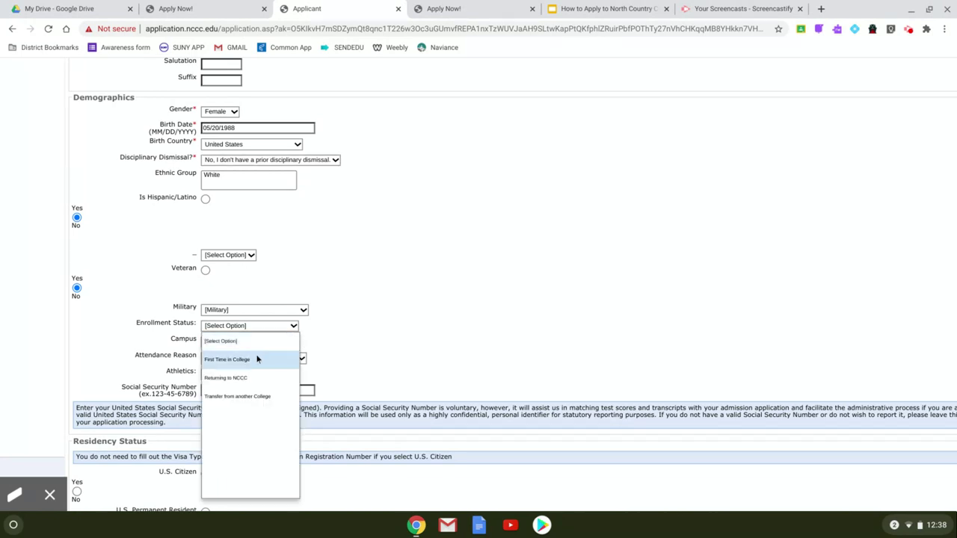
{"action": "left_click", "coordinate": [257, 360]}
{"action": "left_click", "coordinate": [250, 343]}
{"action": "left_click", "coordinate": [228, 50]}
{"action": "left_click", "coordinate": [273, 358]}
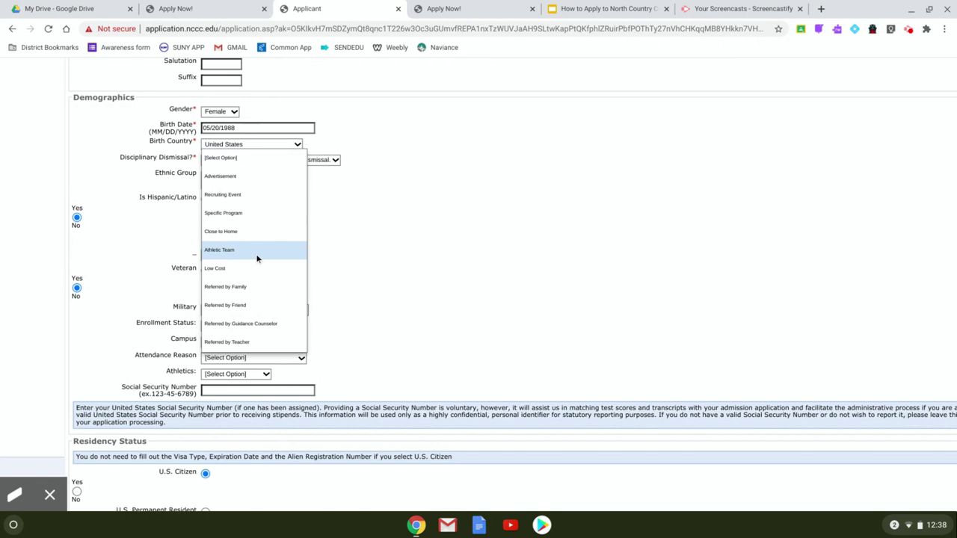
{"action": "left_click", "coordinate": [365, 263]}
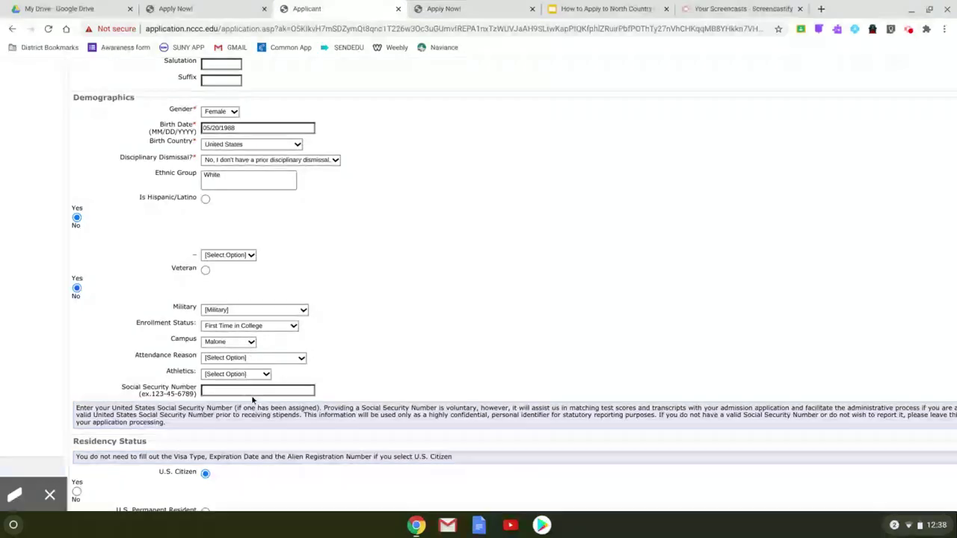
Autofill the home address, mark the local address as same as home, and save
{"action": "scroll", "coordinate": [247, 390], "scroll_direction": "up", "scroll_amount": 2}
{"action": "scroll", "coordinate": [267, 389], "scroll_direction": "down", "scroll_amount": 4}
{"action": "scroll", "coordinate": [267, 389], "scroll_direction": "down", "scroll_amount": 2}
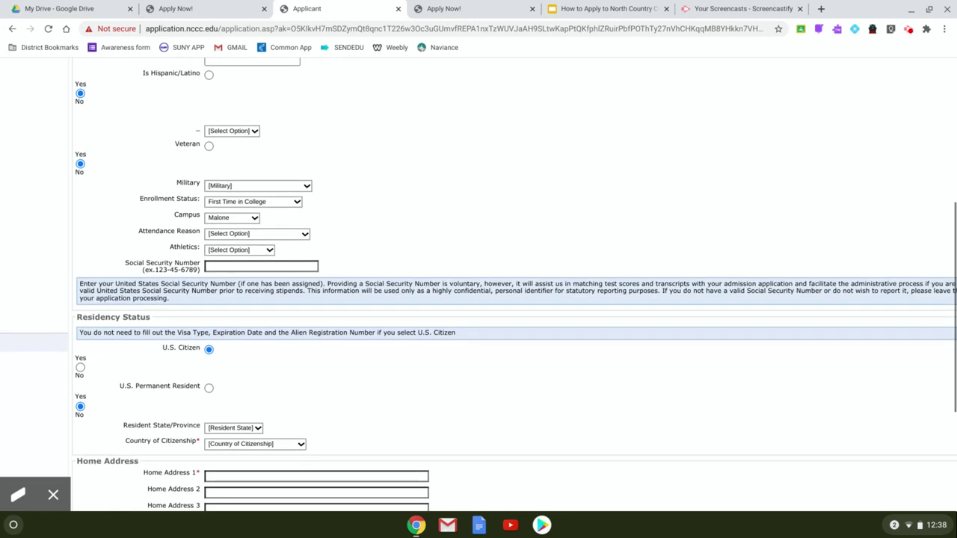
{"action": "scroll", "coordinate": [263, 399], "scroll_direction": "down", "scroll_amount": 1}
{"action": "left_click", "coordinate": [263, 400]}
{"action": "left_click", "coordinate": [247, 427]}
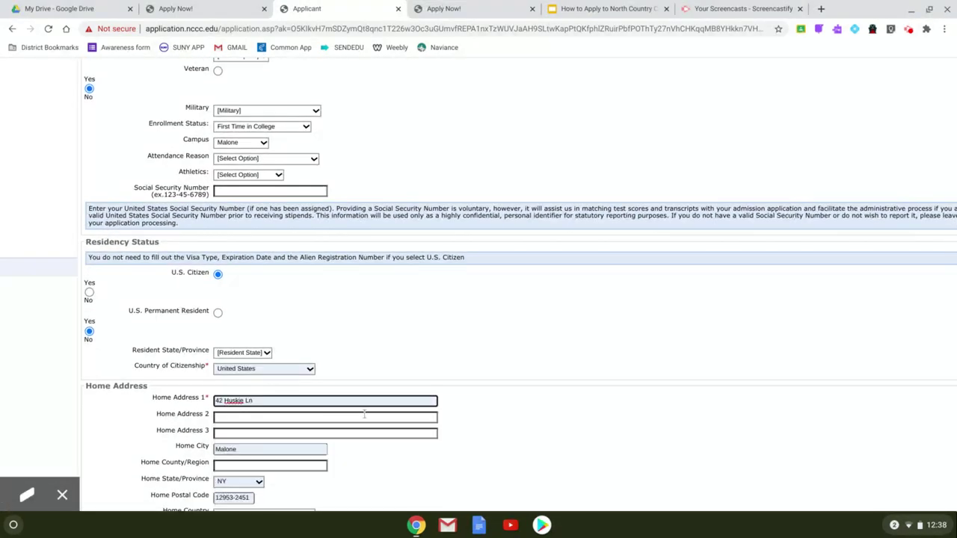
{"action": "scroll", "coordinate": [364, 413], "scroll_direction": "down", "scroll_amount": 4}
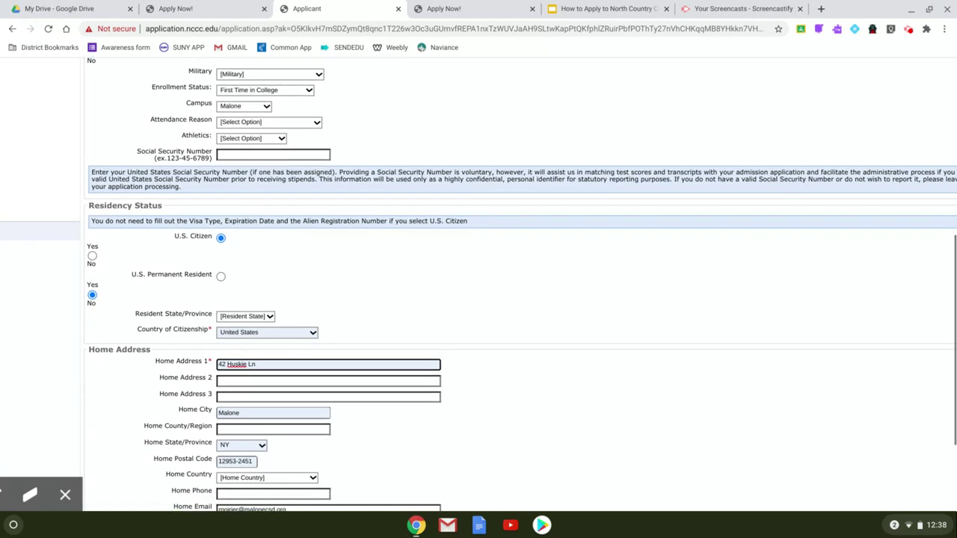
{"action": "scroll", "coordinate": [478, 285], "scroll_direction": "down", "scroll_amount": 3}
{"action": "left_click", "coordinate": [224, 316]}
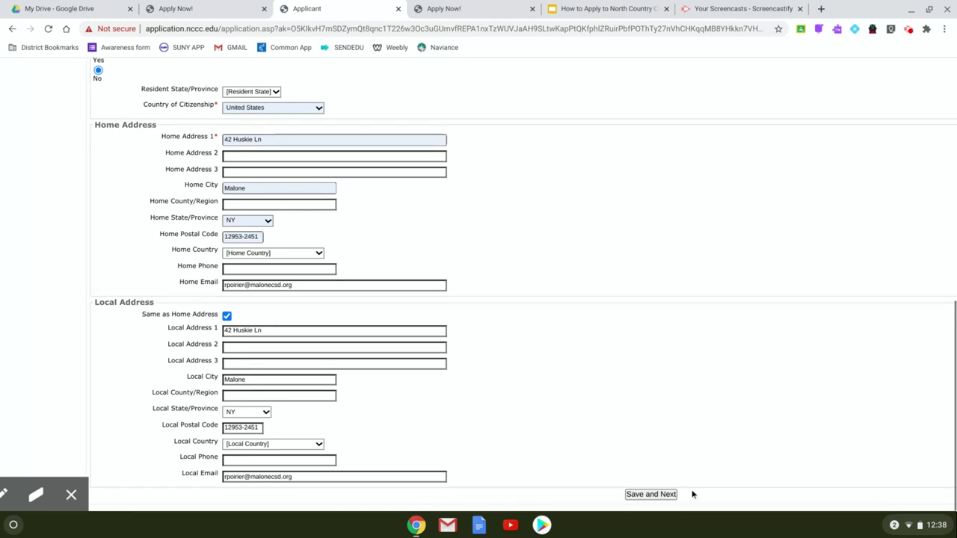
{"action": "left_click", "coordinate": [673, 495]}
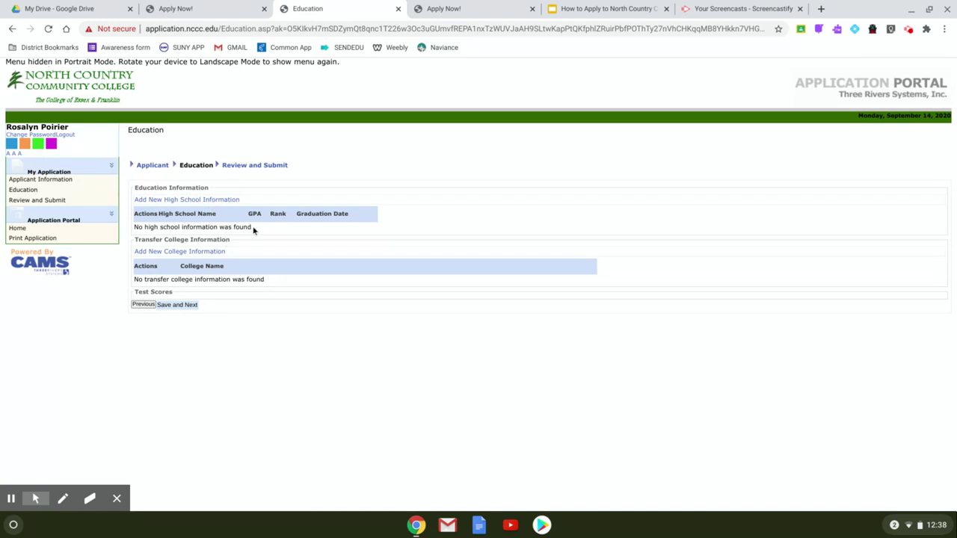
Add a high school by CEEB code 332980 and select Franklin Academy High School
{"action": "left_click", "coordinate": [232, 202]}
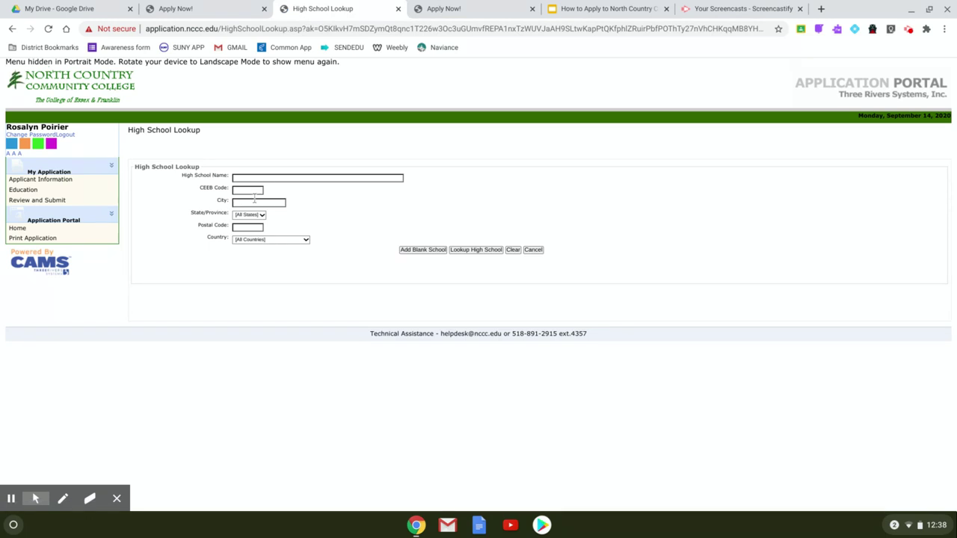
{"action": "left_click", "coordinate": [260, 190]}
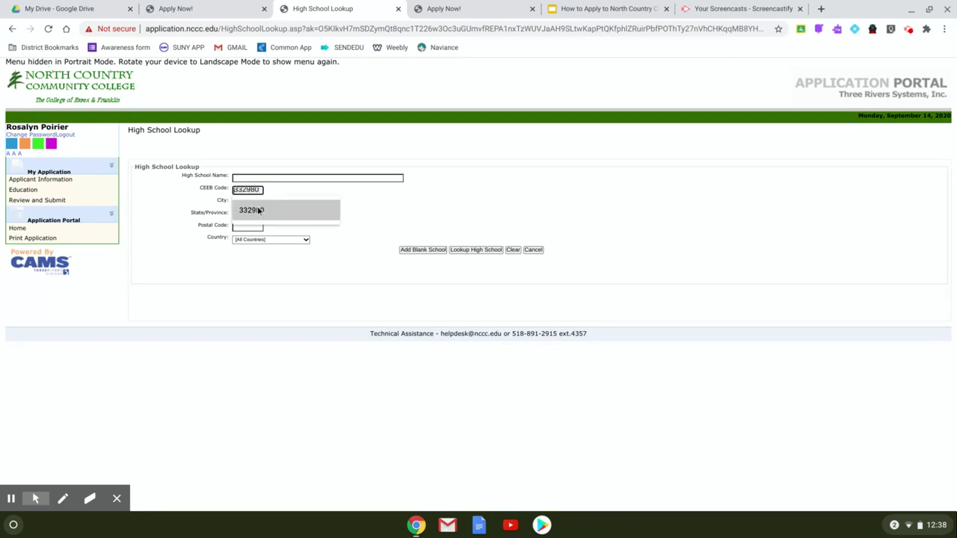
{"action": "left_click", "coordinate": [262, 211]}
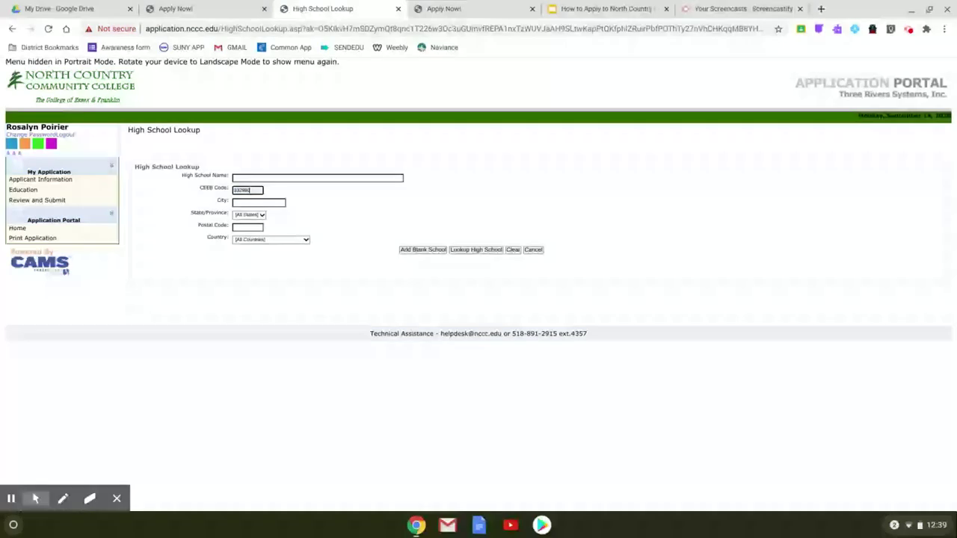
{"action": "left_click", "coordinate": [484, 251]}
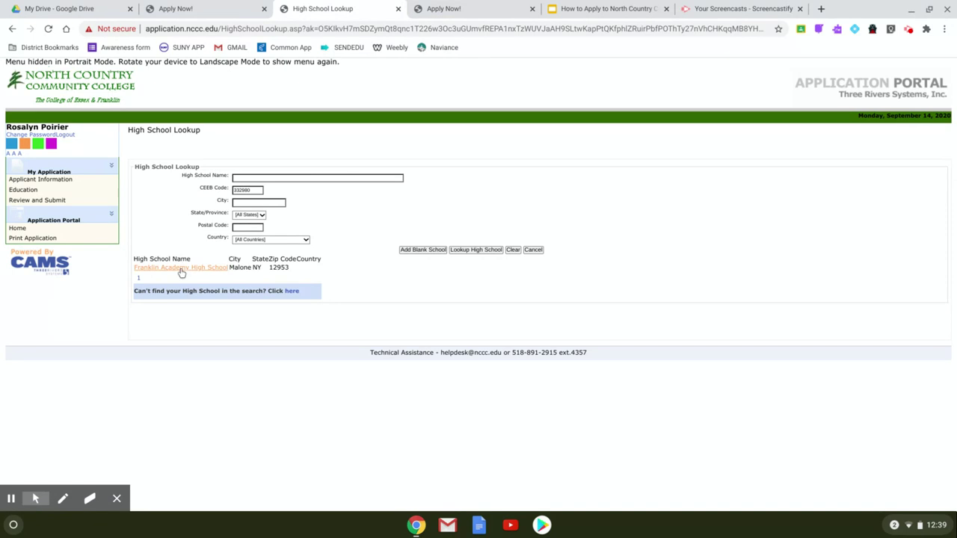
{"action": "left_click", "coordinate": [181, 270]}
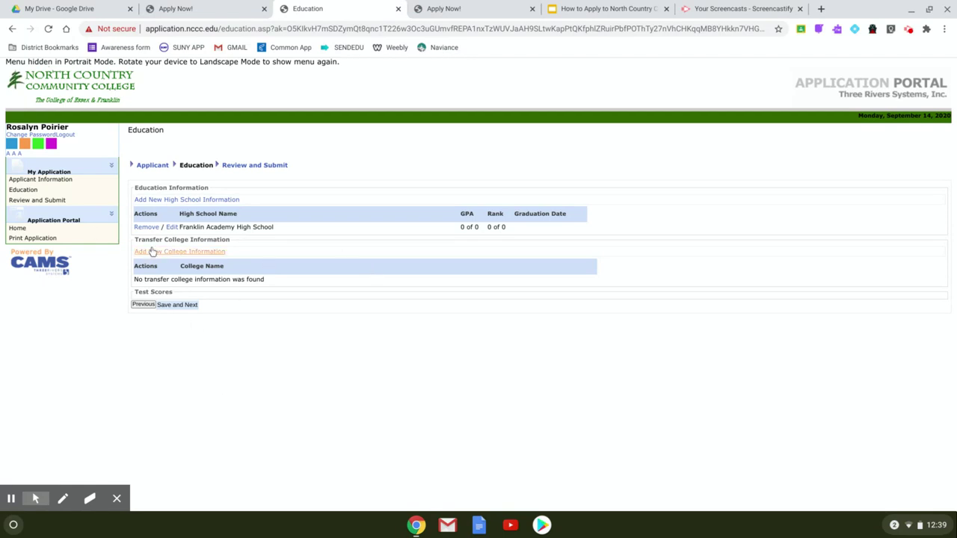
In the Franklin Academy entry, set the graduation date to June 26, 2021
{"action": "left_click", "coordinate": [172, 228]}
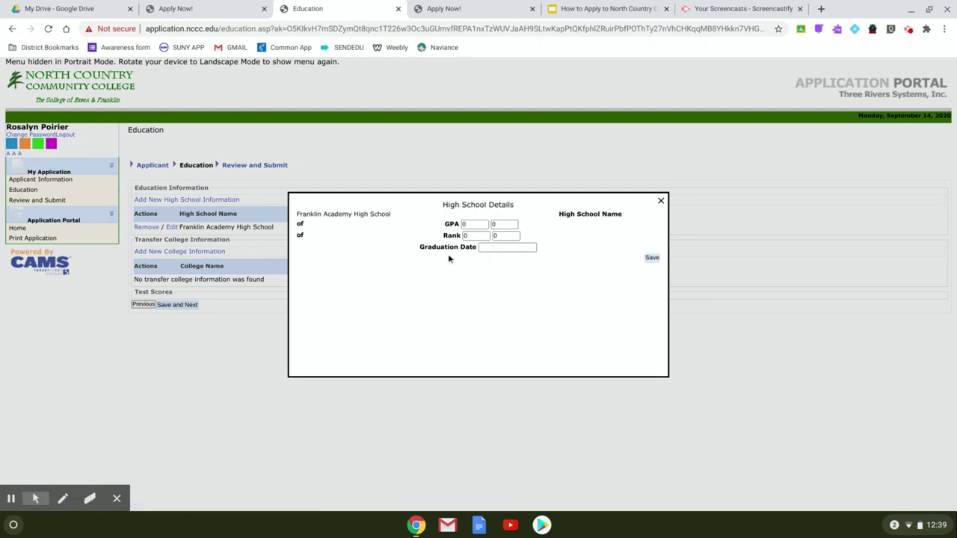
{"action": "left_click", "coordinate": [483, 247]}
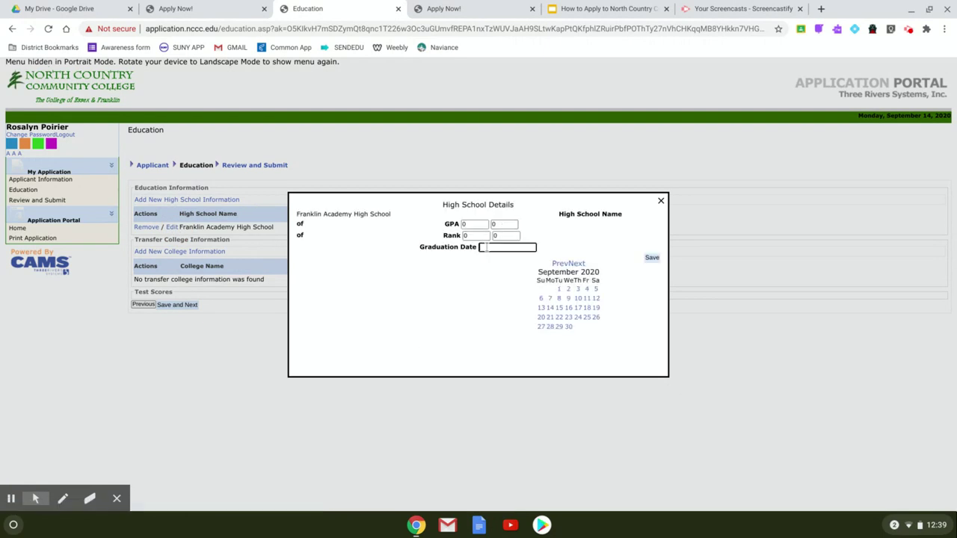
{"action": "left_click", "coordinate": [578, 263]}
{"action": "left_click", "coordinate": [579, 263]}
{"action": "left_click", "coordinate": [579, 264]}
{"action": "left_click", "coordinate": [579, 263]}
{"action": "left_click", "coordinate": [579, 263]}
{"action": "left_click", "coordinate": [579, 263]}
{"action": "left_click", "coordinate": [579, 263]}
{"action": "left_click", "coordinate": [579, 263]}
{"action": "left_click", "coordinate": [578, 263]}
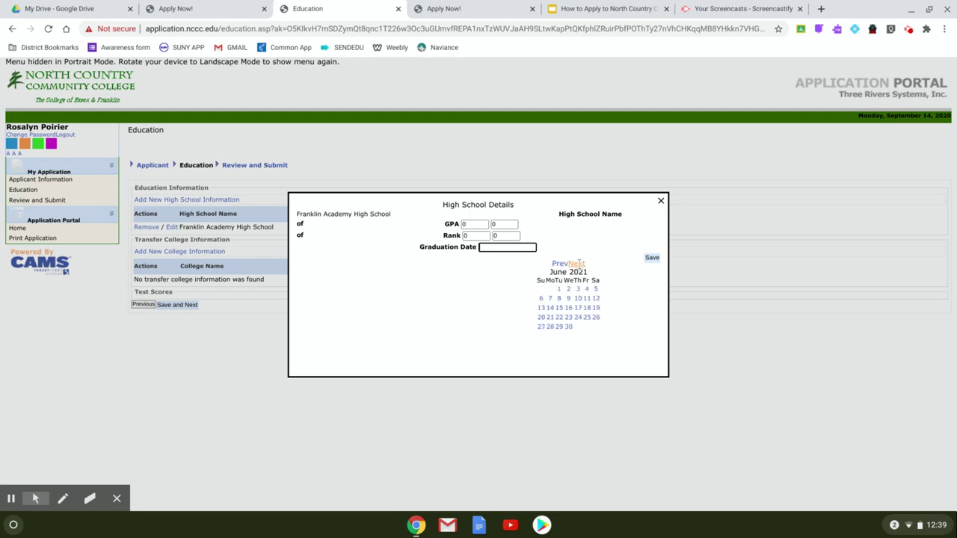
{"action": "left_click", "coordinate": [596, 319]}
Save the high school details and the education info to reach Review and Submit
{"action": "left_click", "coordinate": [652, 258]}
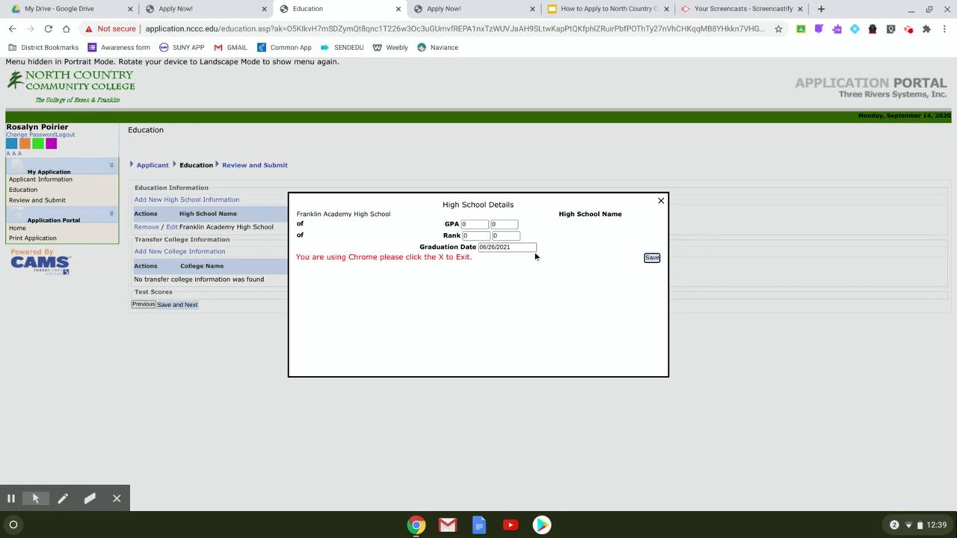
{"action": "left_click", "coordinate": [661, 203]}
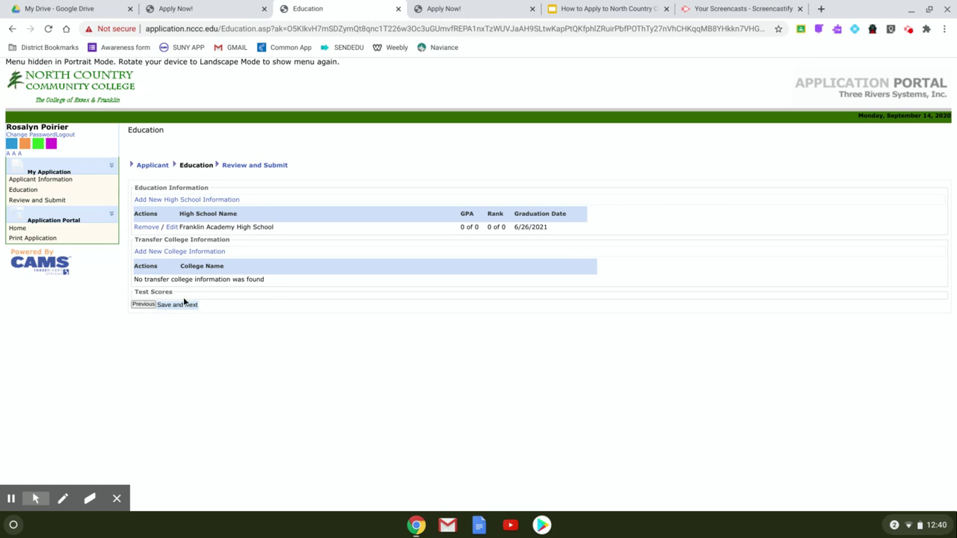
{"action": "left_click", "coordinate": [188, 306]}
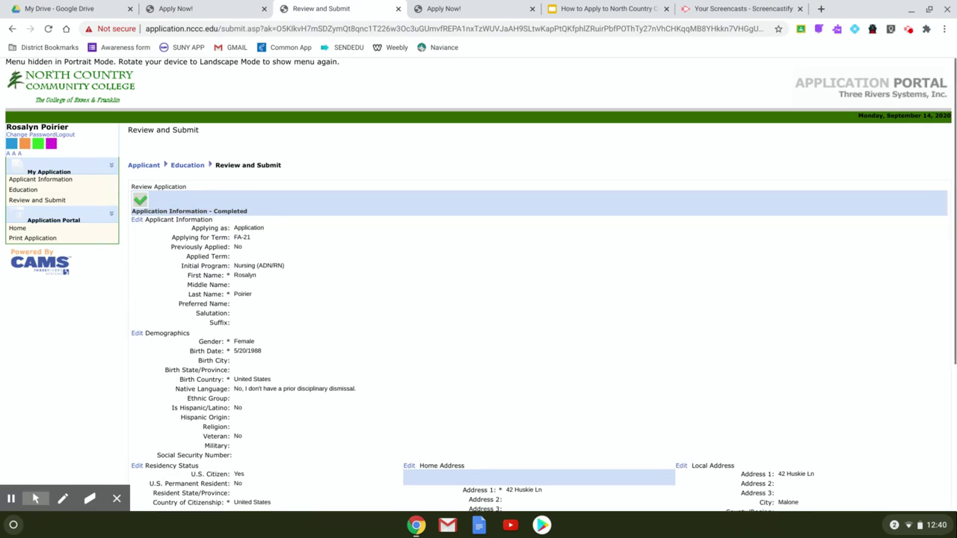
Scroll down the Review and Submit page to the Submit Application button
{"action": "scroll", "coordinate": [538, 285], "scroll_direction": "down", "scroll_amount": 2}
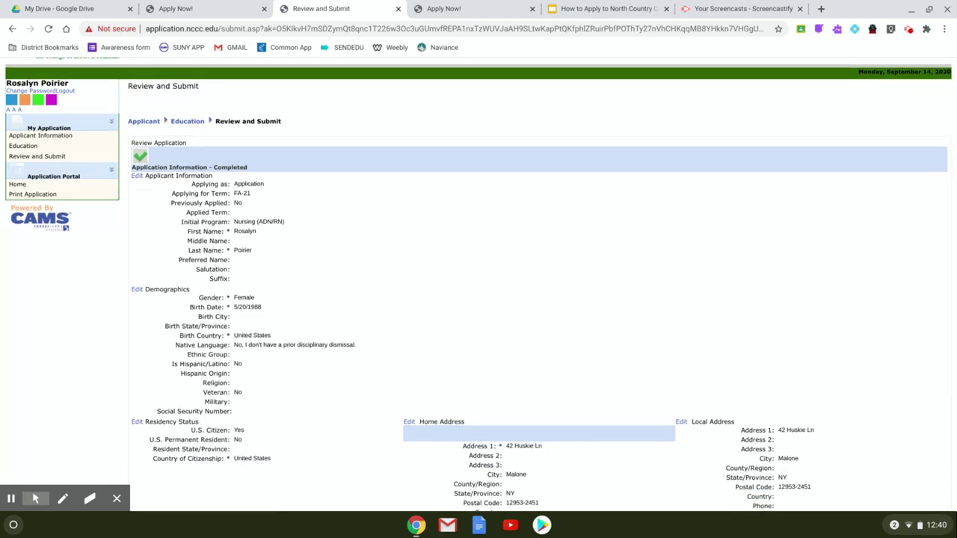
{"action": "scroll", "coordinate": [478, 284], "scroll_direction": "down", "scroll_amount": 1}
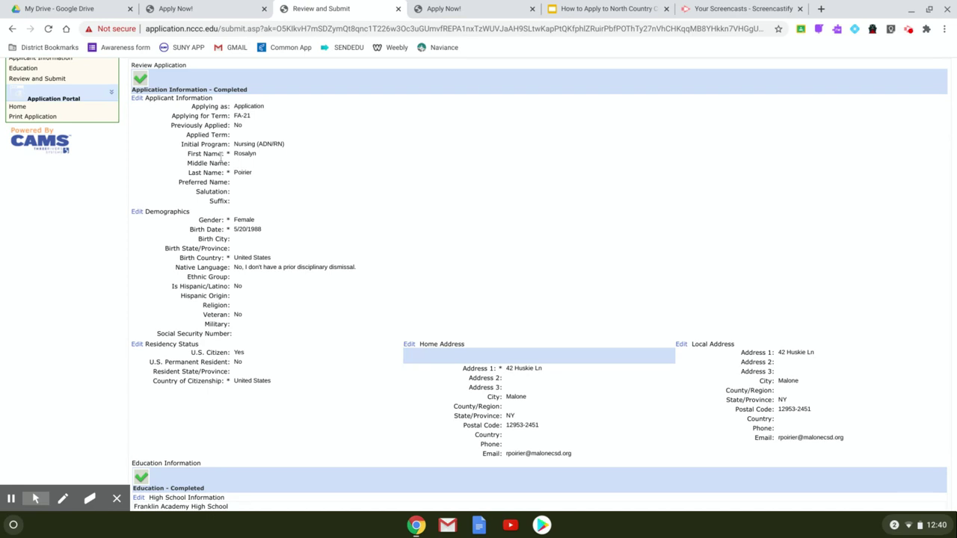
{"action": "scroll", "coordinate": [408, 207], "scroll_direction": "down", "scroll_amount": 3}
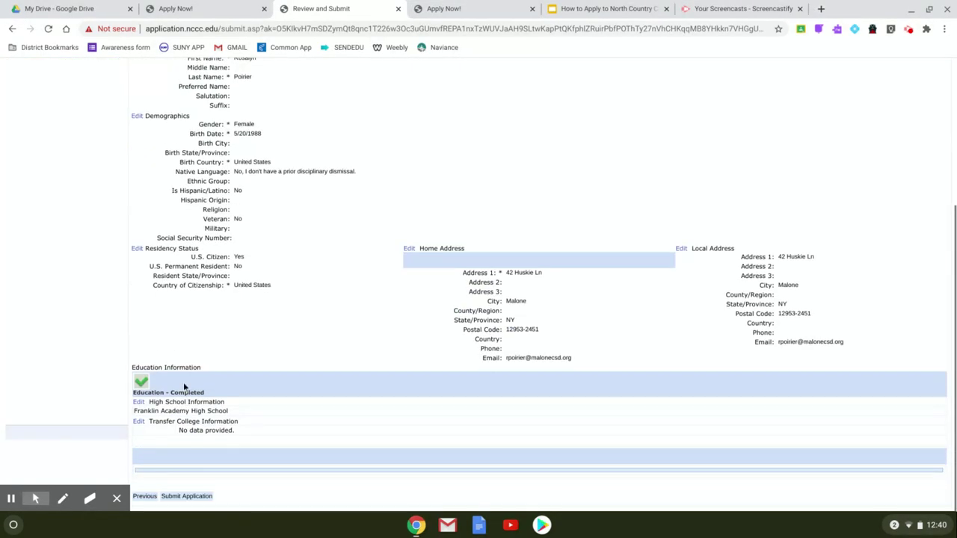